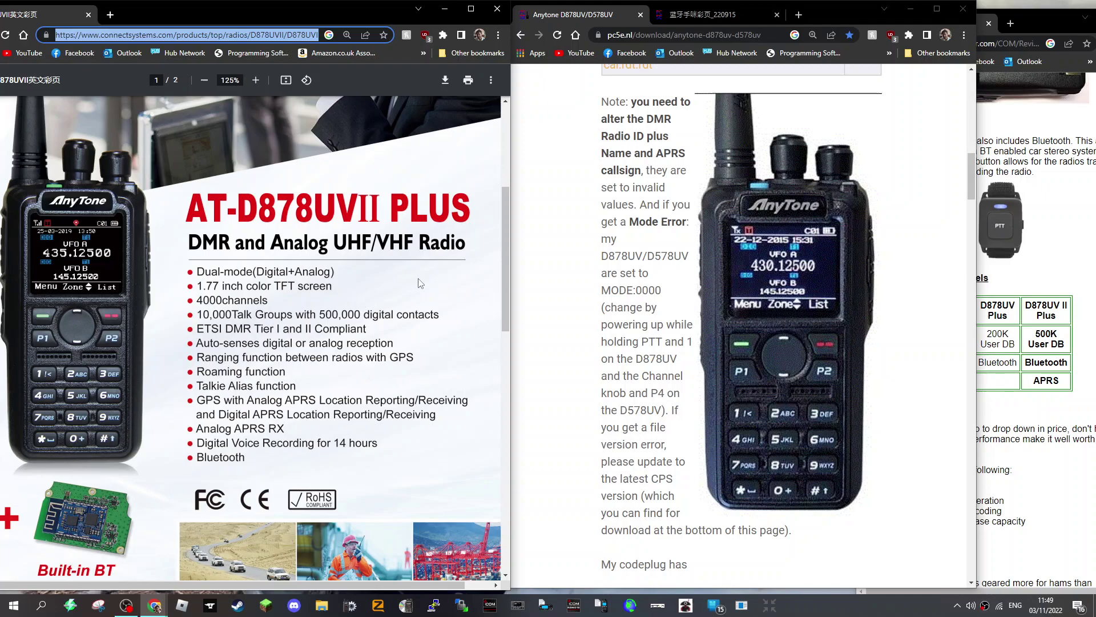
pyautogui.scroll(-5, 422, 280)
pyautogui.scroll(-2, 424, 275)
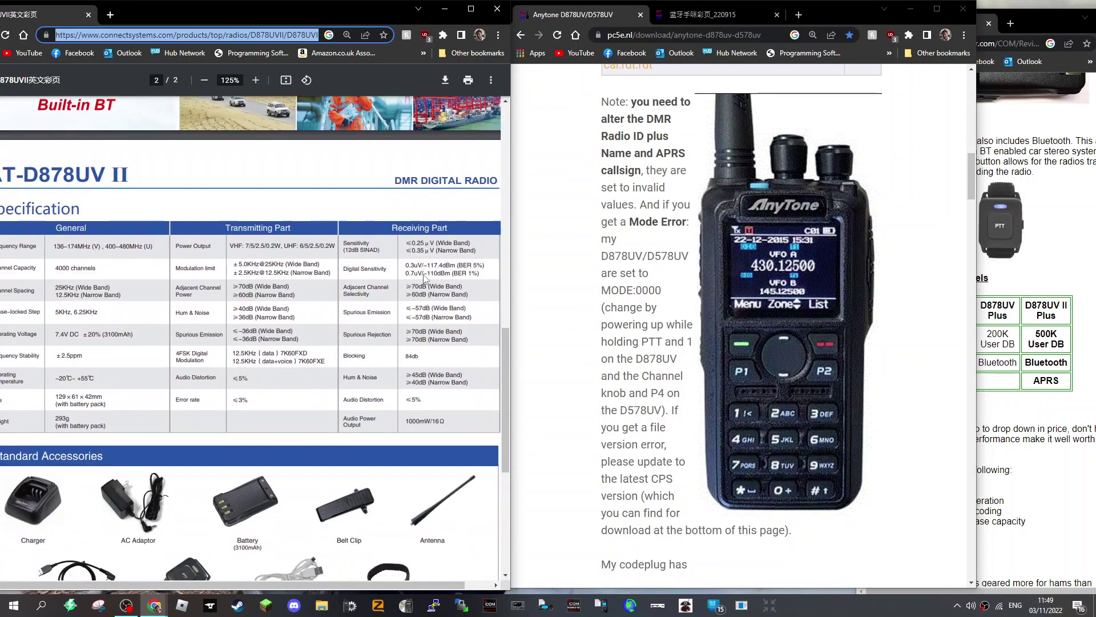
pyautogui.scroll(-3, 425, 280)
pyautogui.scroll(5, 424, 278)
pyautogui.scroll(3, 424, 277)
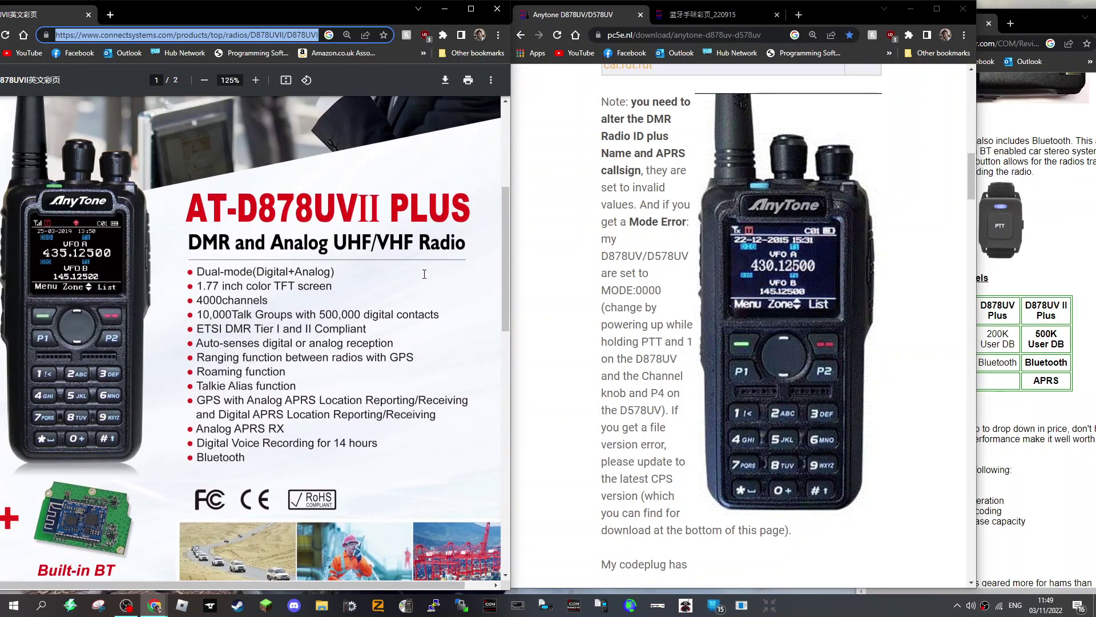
pyautogui.scroll(2, 424, 274)
pyautogui.scroll(-1, 423, 275)
pyautogui.scroll(-2, 848, 253)
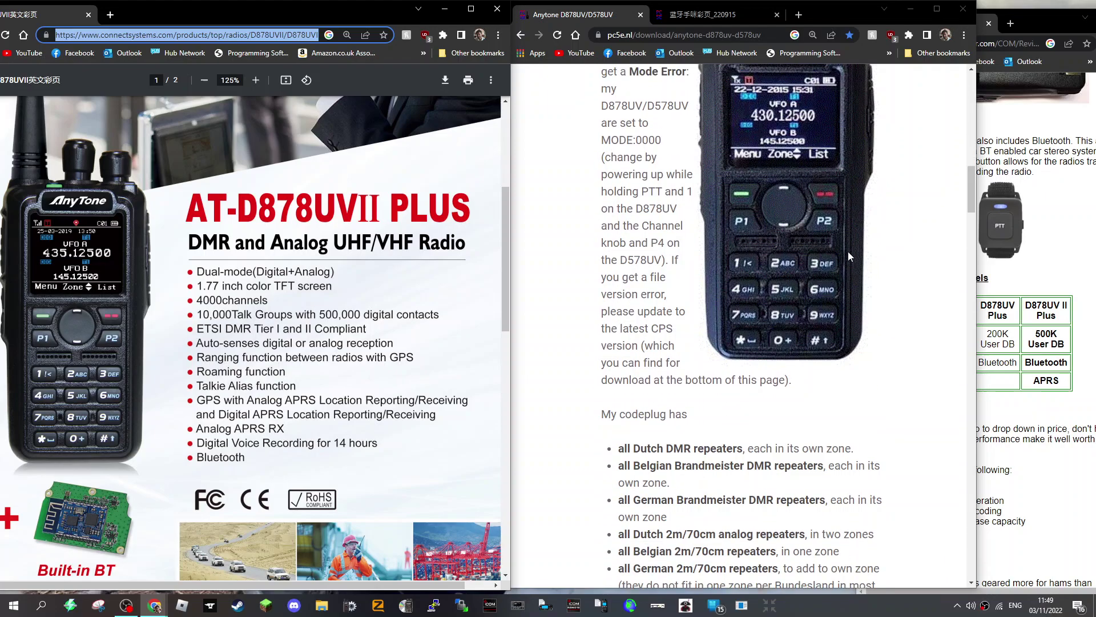
pyautogui.scroll(1, 848, 254)
pyautogui.scroll(1, 848, 251)
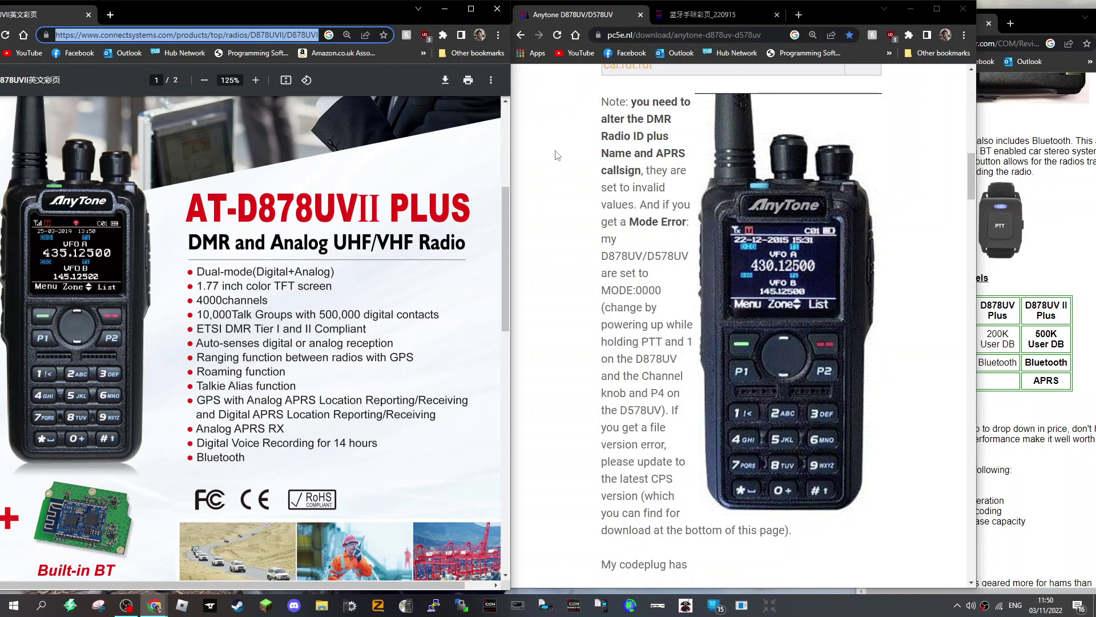
# Bring up the BT-01 Remote Control Bluetooth mic brochure and its main functions list
pyautogui.click(698, 16)
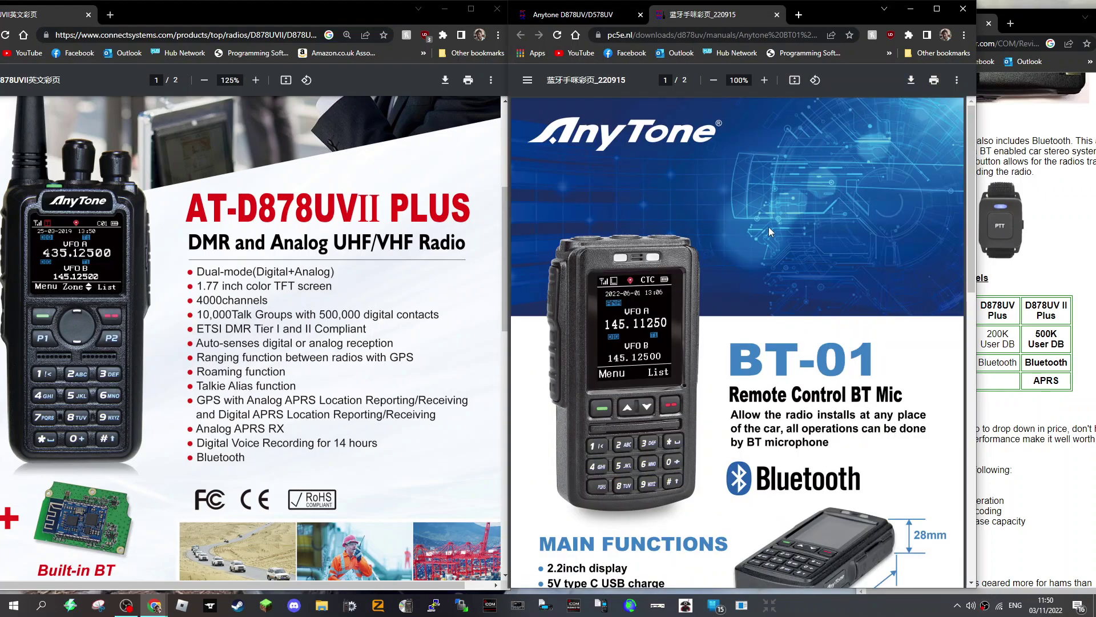
pyautogui.scroll(-1, 802, 257)
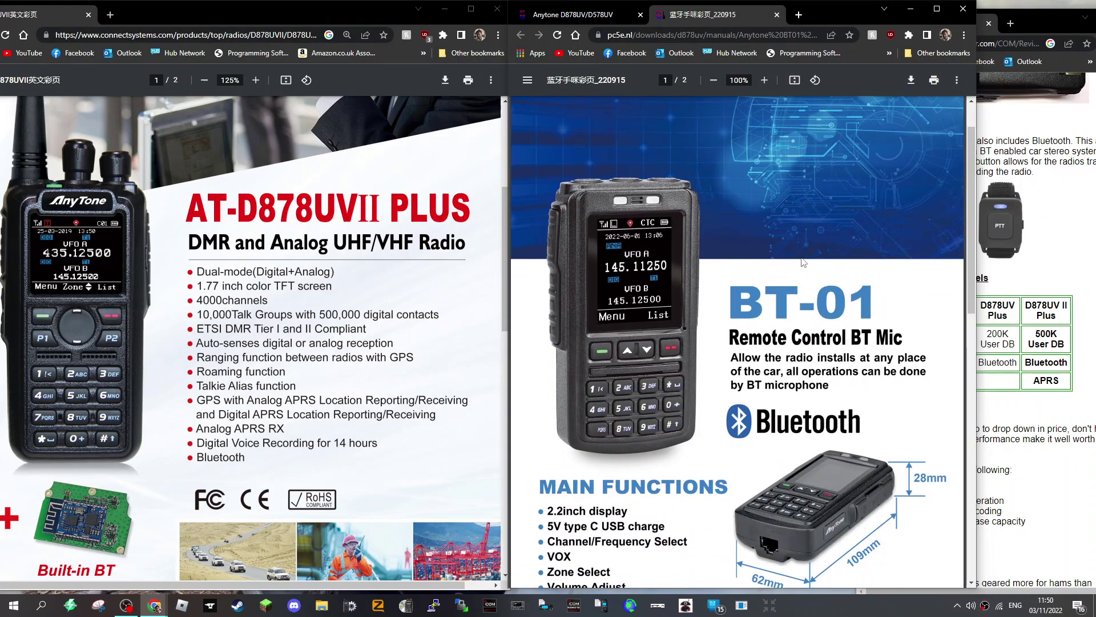